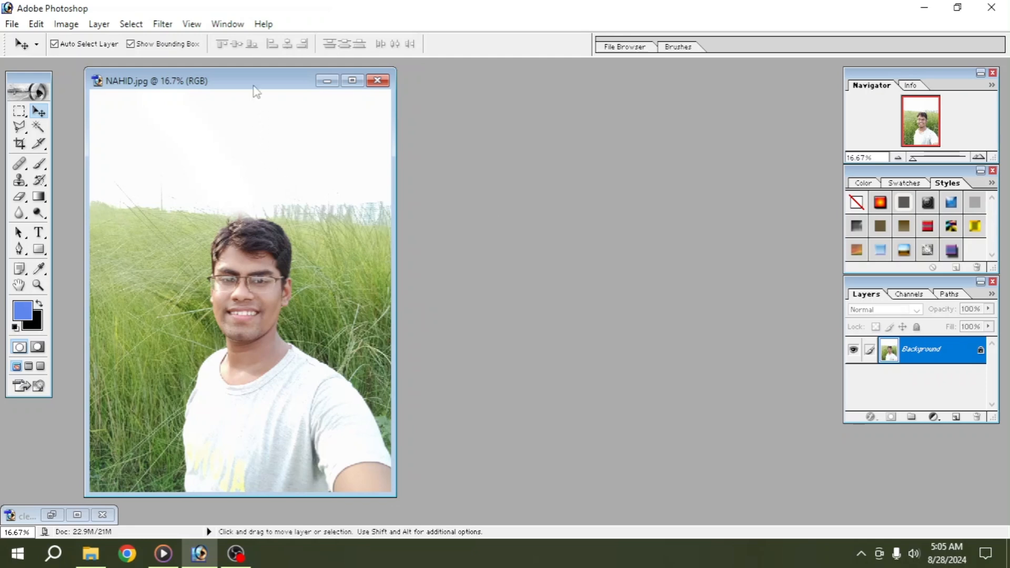
Duplicate the portrait's Background layer with the default name and maximize the portrait's document window
drag(255, 82, 303, 81)
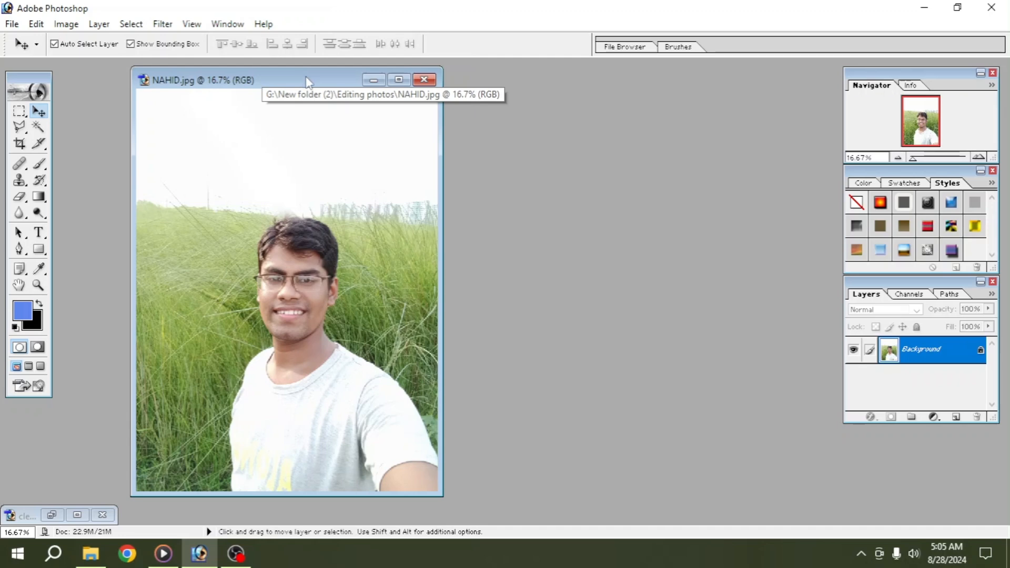
right_click(911, 351)
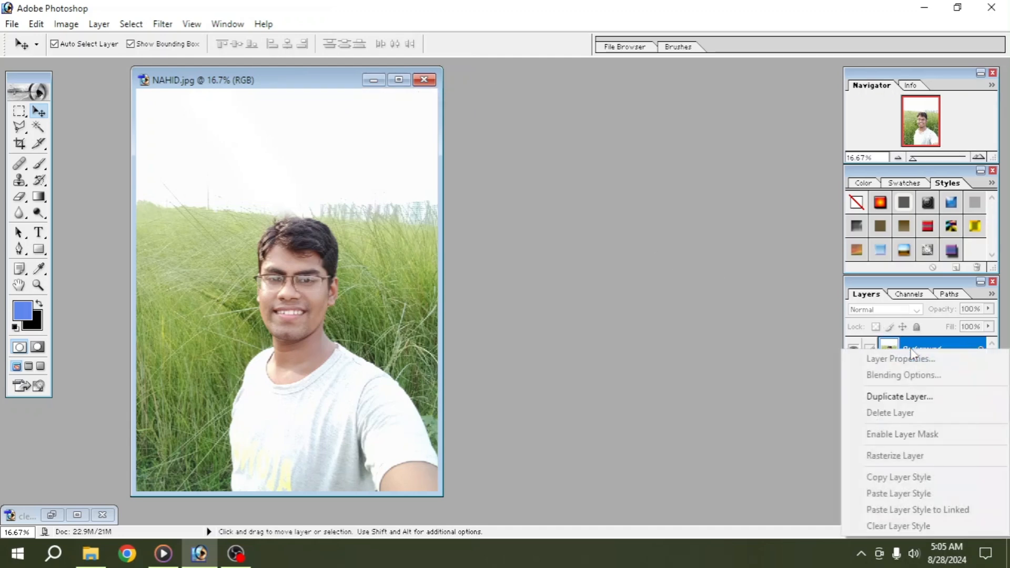
click(899, 396)
click(628, 239)
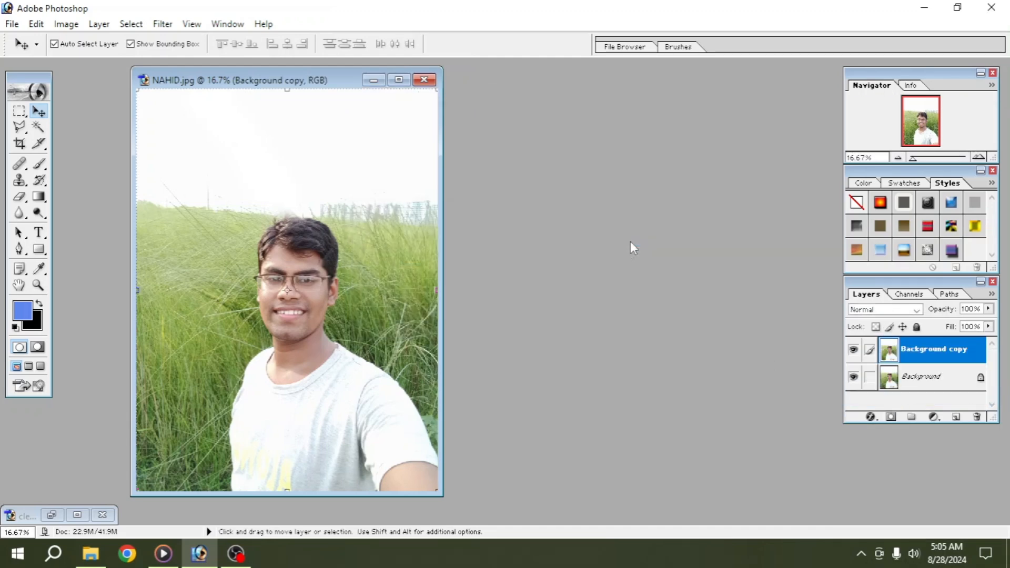
click(398, 80)
click(19, 232)
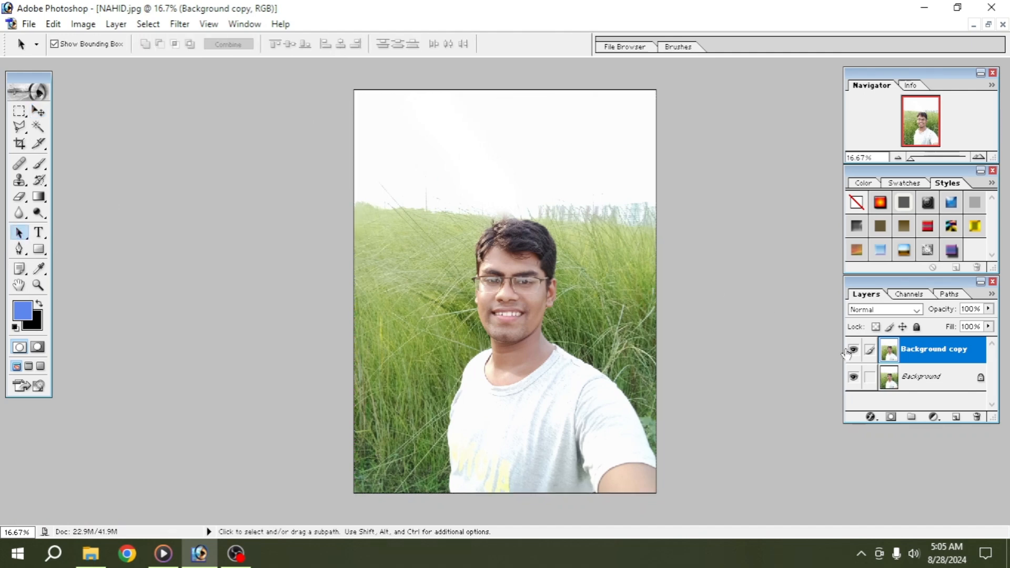
Add a Hue/Saturation adjustment layer above the duplicate layer and set the Yellows saturation to -100
click(934, 419)
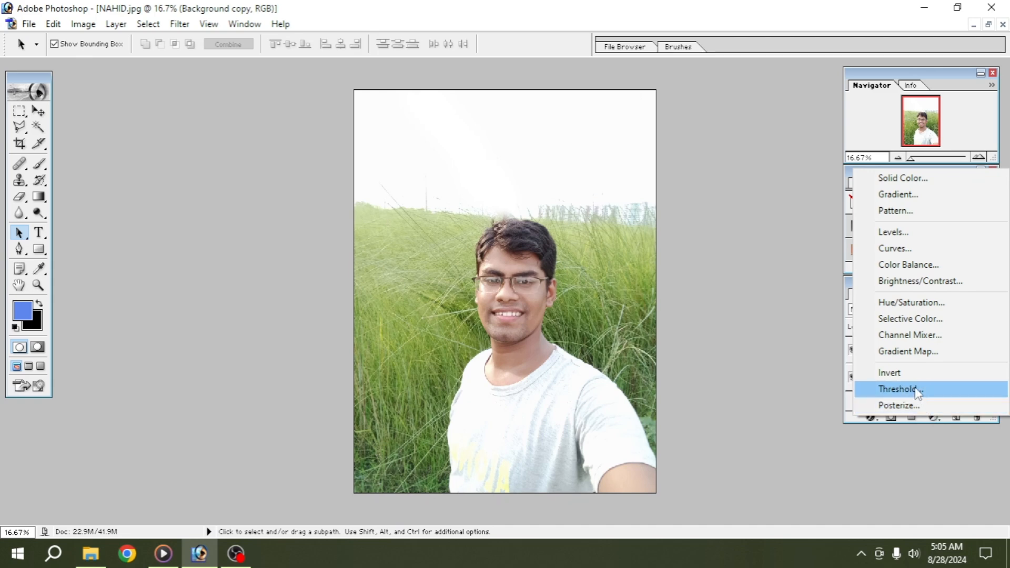
click(912, 303)
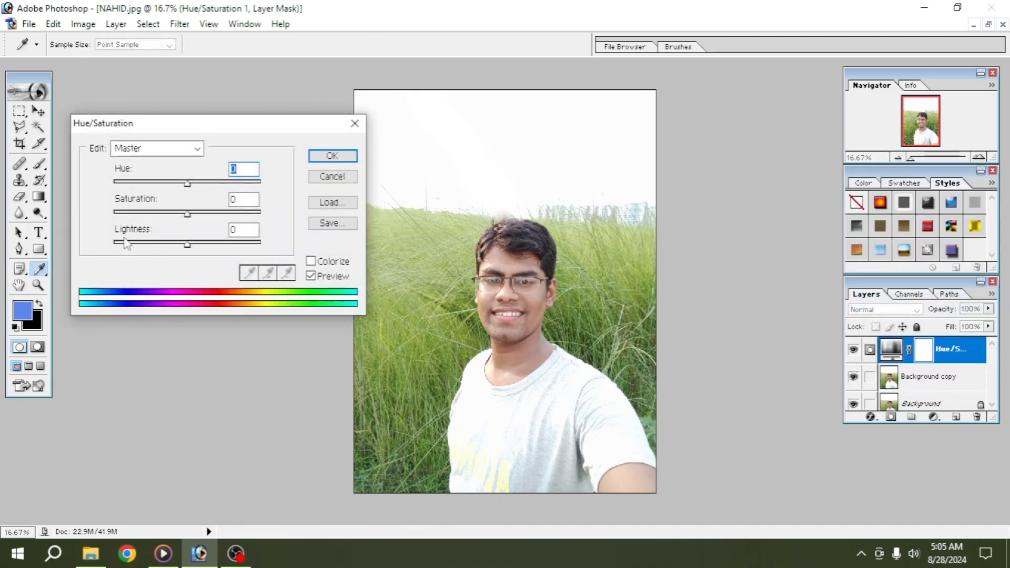
click(139, 149)
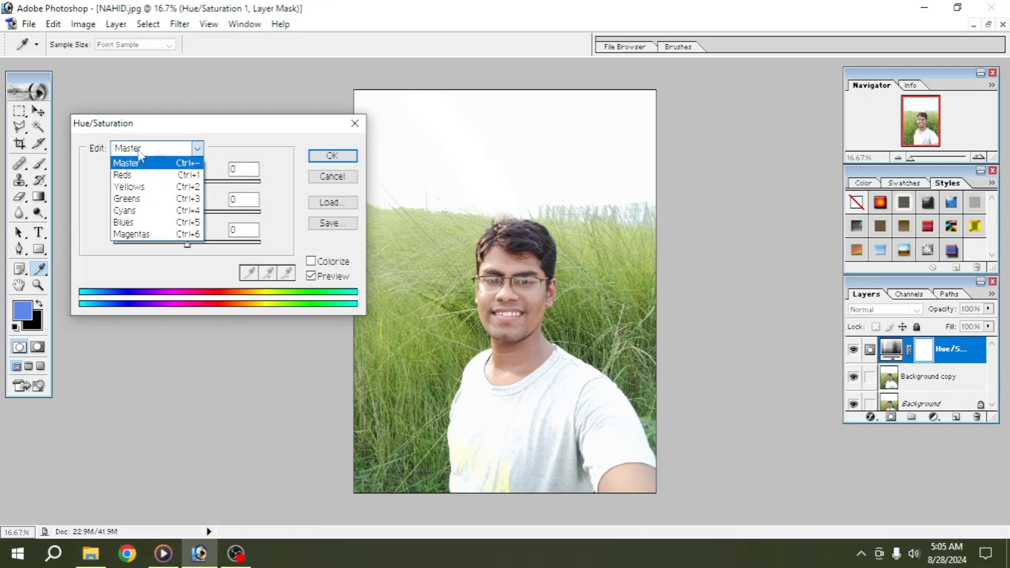
click(131, 187)
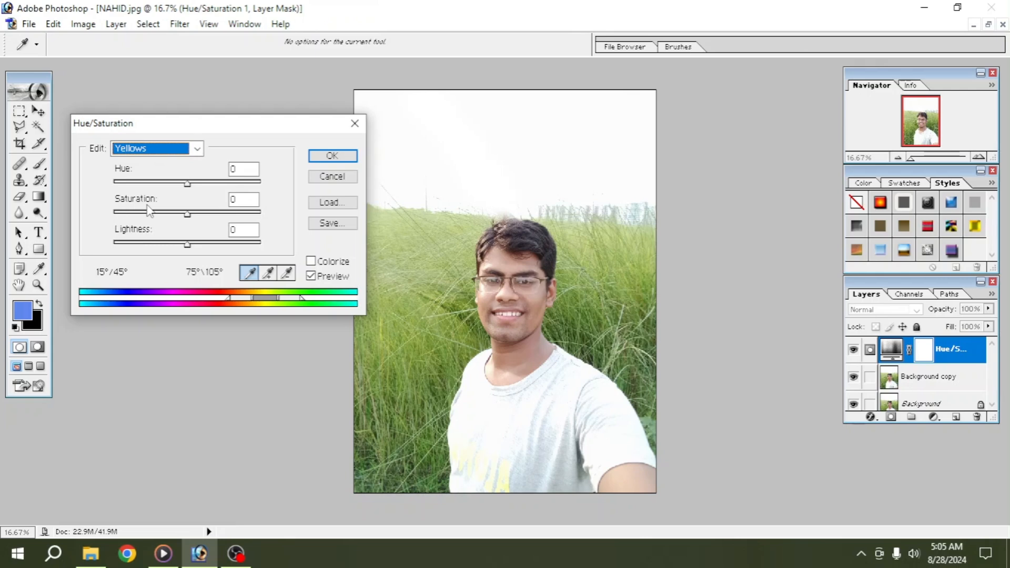
drag(187, 216, 104, 212)
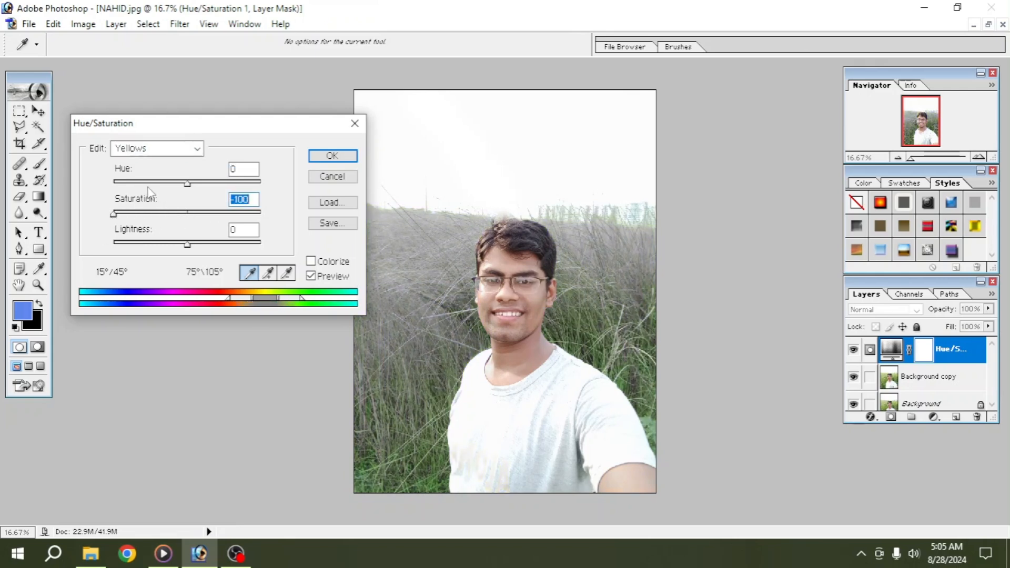
Set the Greens saturation to -100 in the same Hue/Saturation adjustment and apply it
click(157, 152)
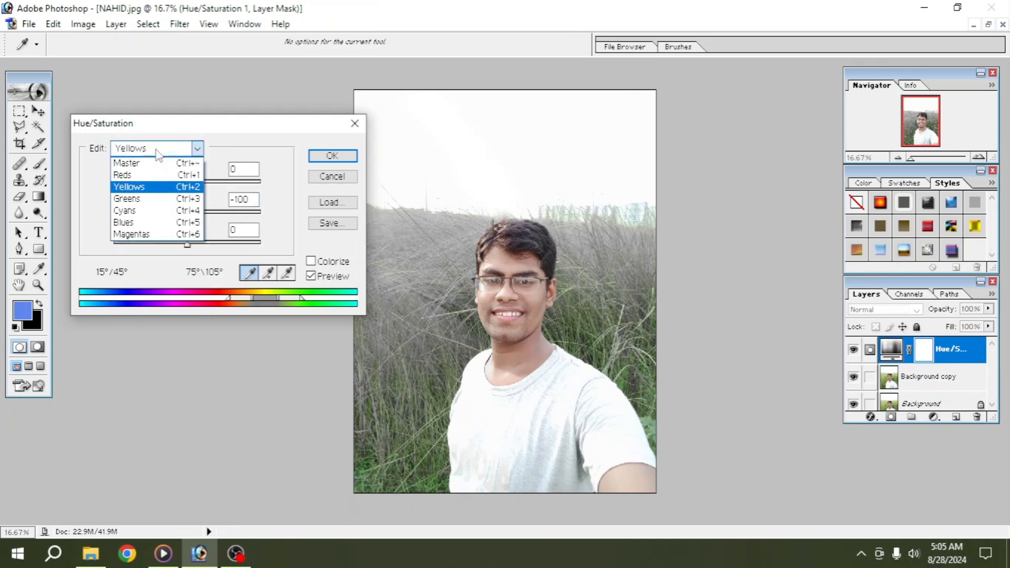
click(146, 199)
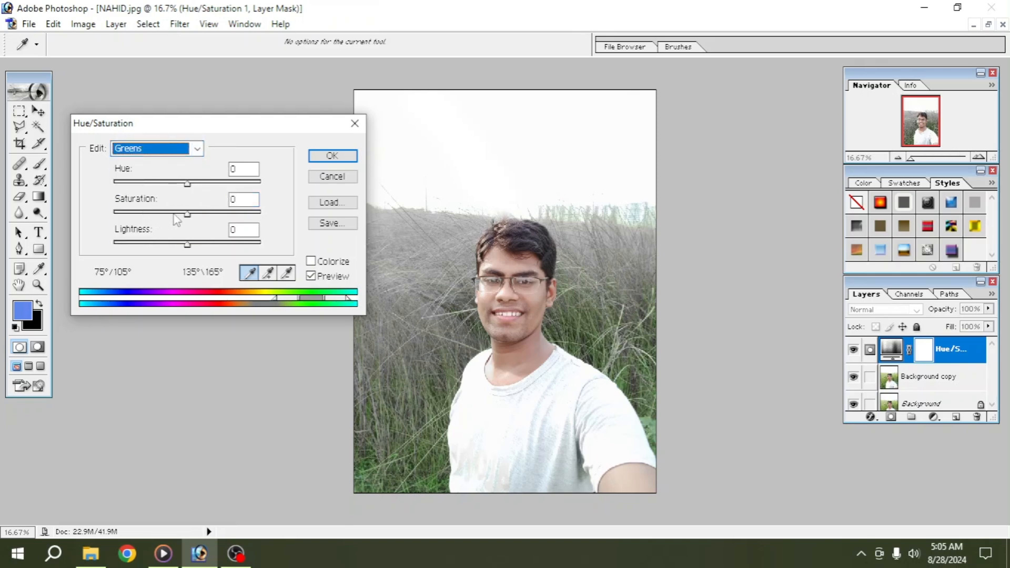
drag(179, 216, 108, 217)
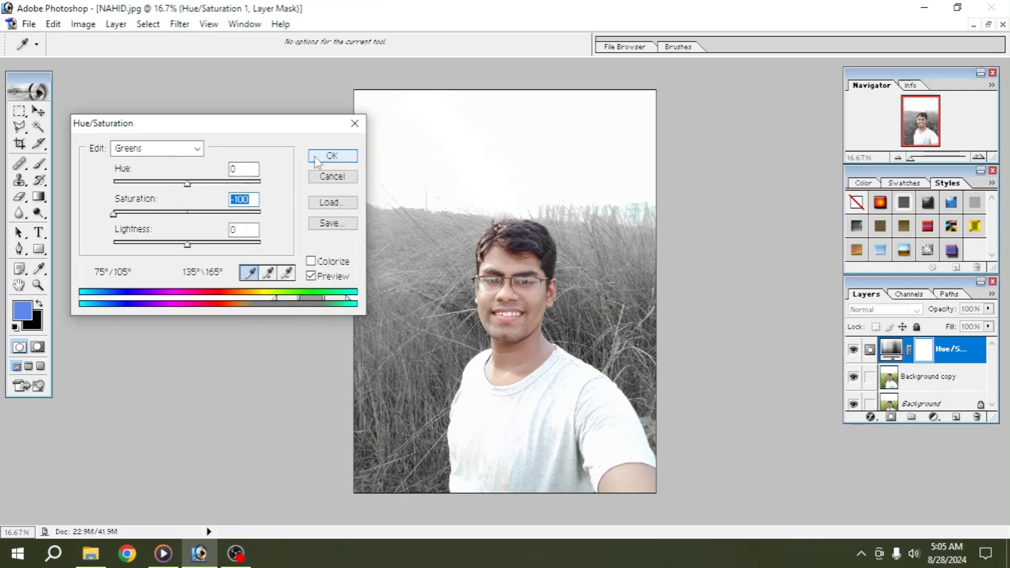
click(332, 155)
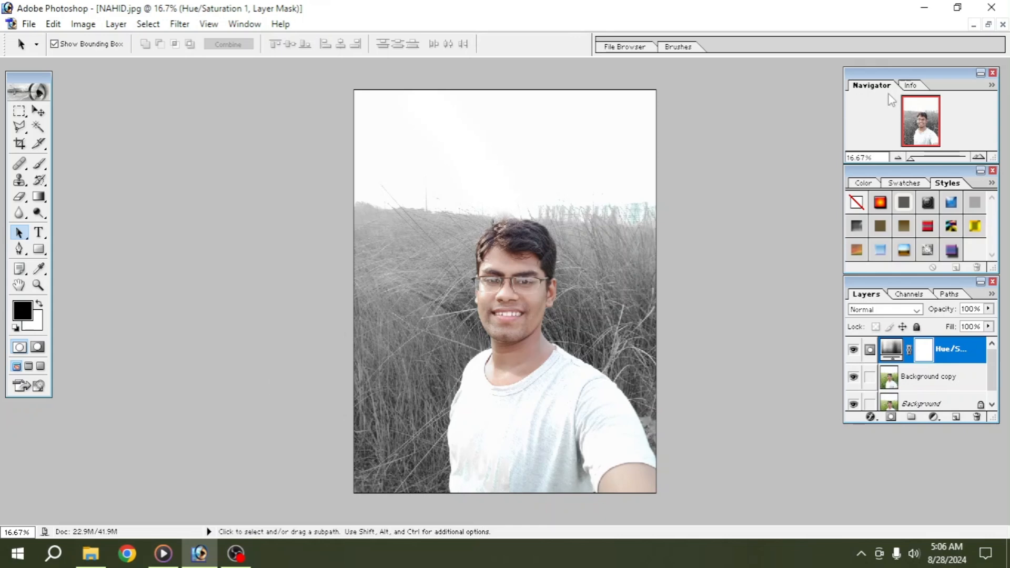
Restore the portrait and cloudy sky document windows and arrange them so both images are accessible, with the portrait in front
click(988, 24)
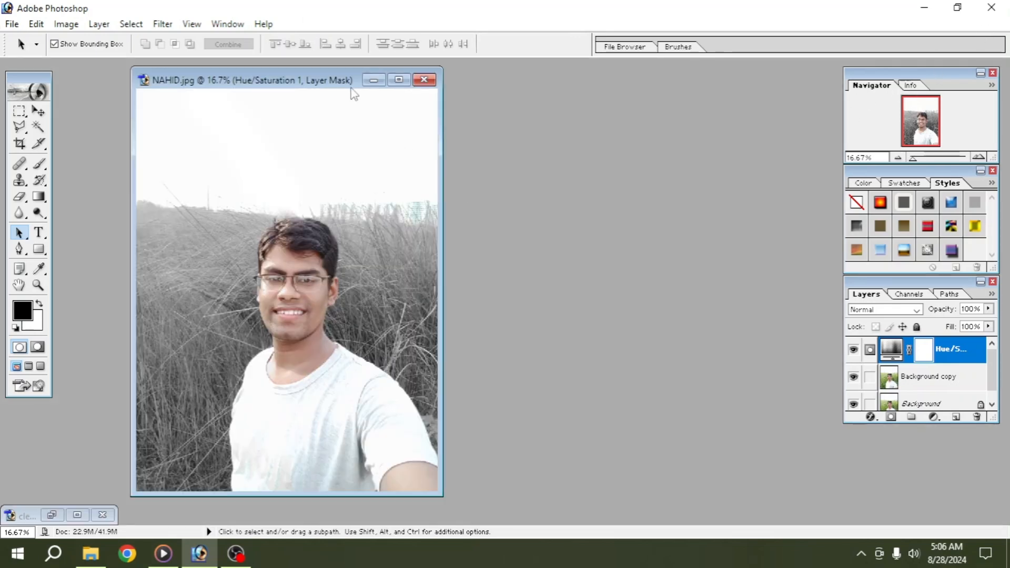
drag(354, 94, 350, 94)
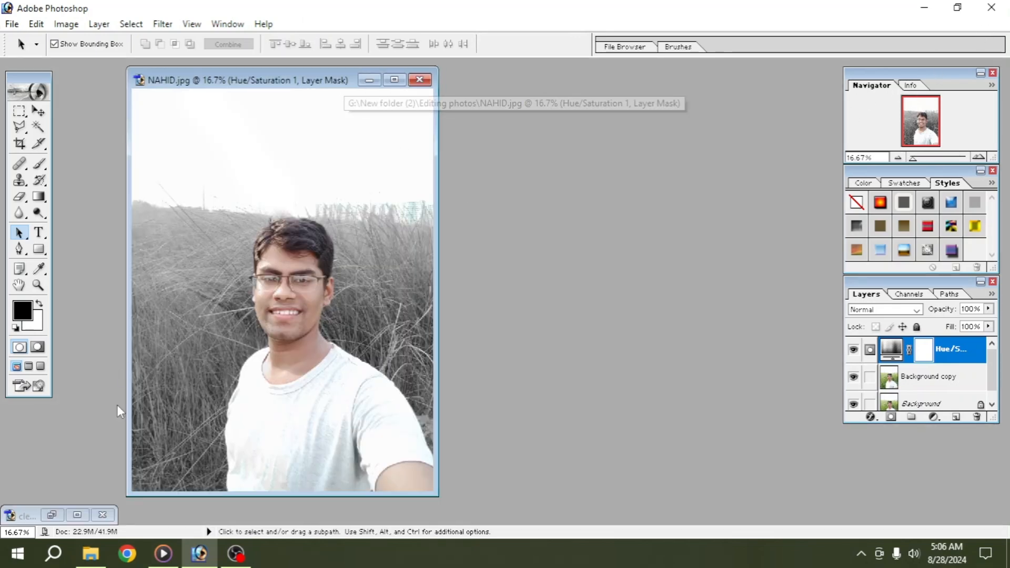
click(52, 516)
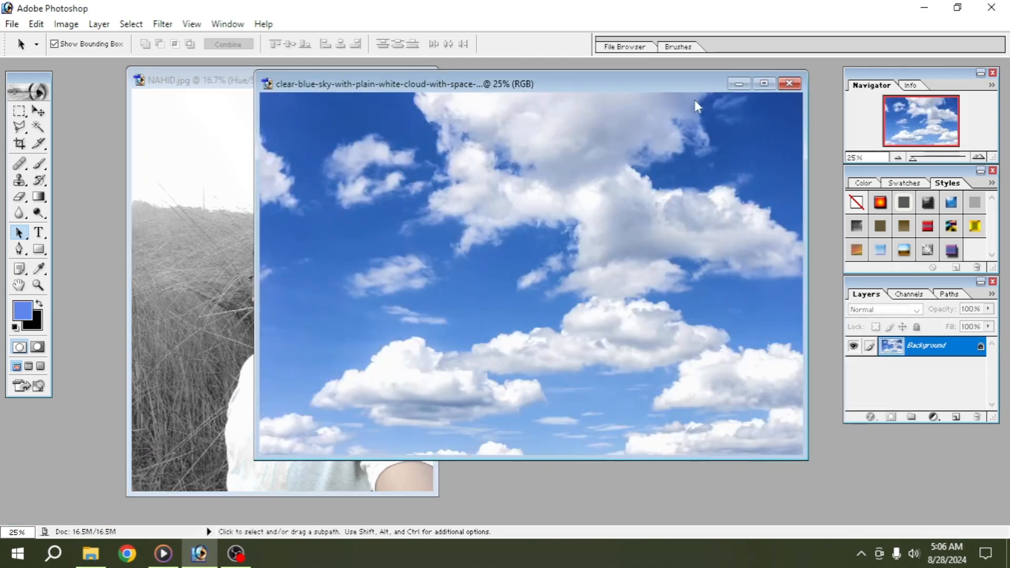
drag(665, 83, 737, 137)
click(304, 84)
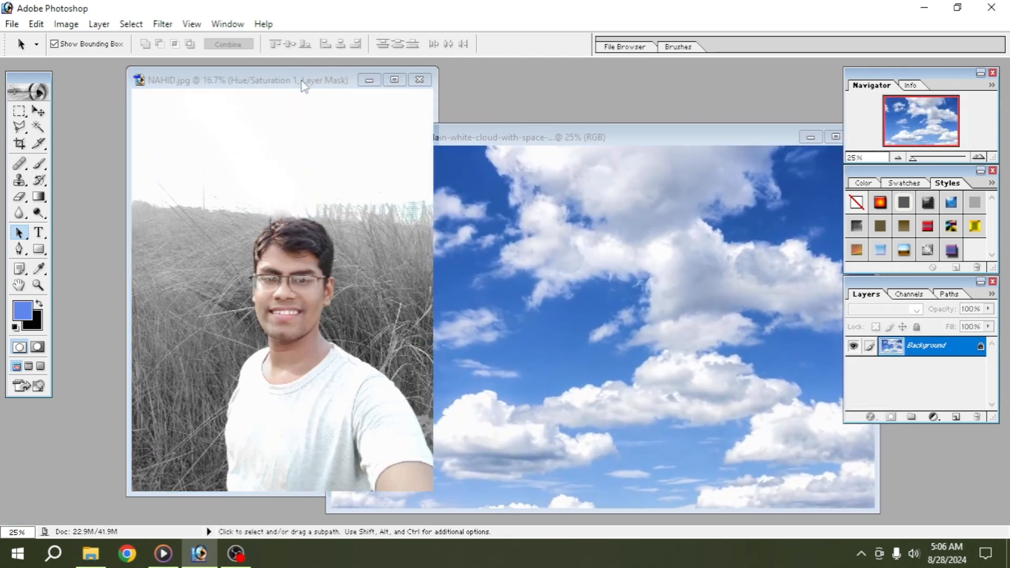
drag(260, 83, 200, 76)
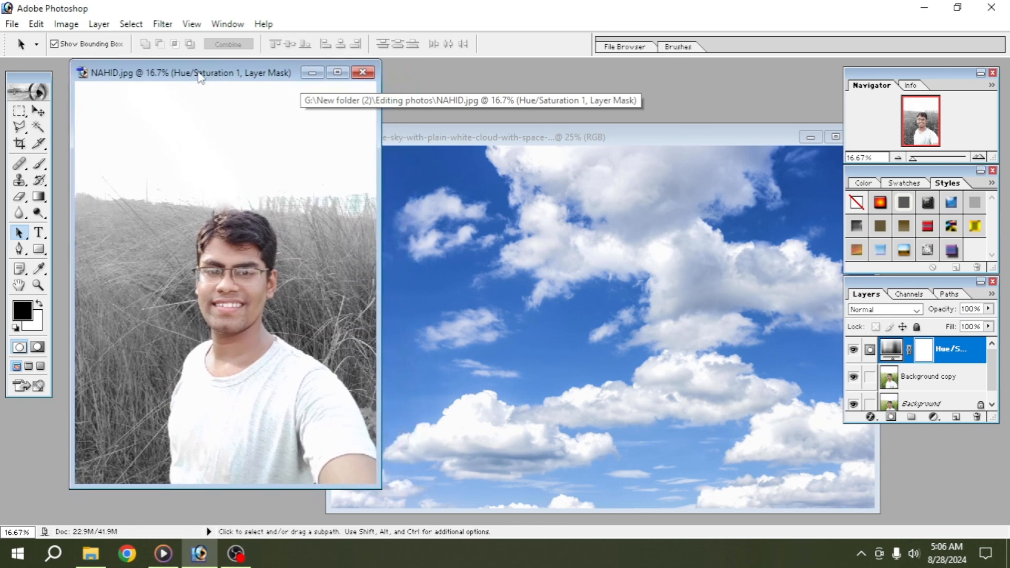
Copy the cloudy sky image into the portrait as a new layer with the Move tool, minimize the sky document and maximize the portrait
click(37, 111)
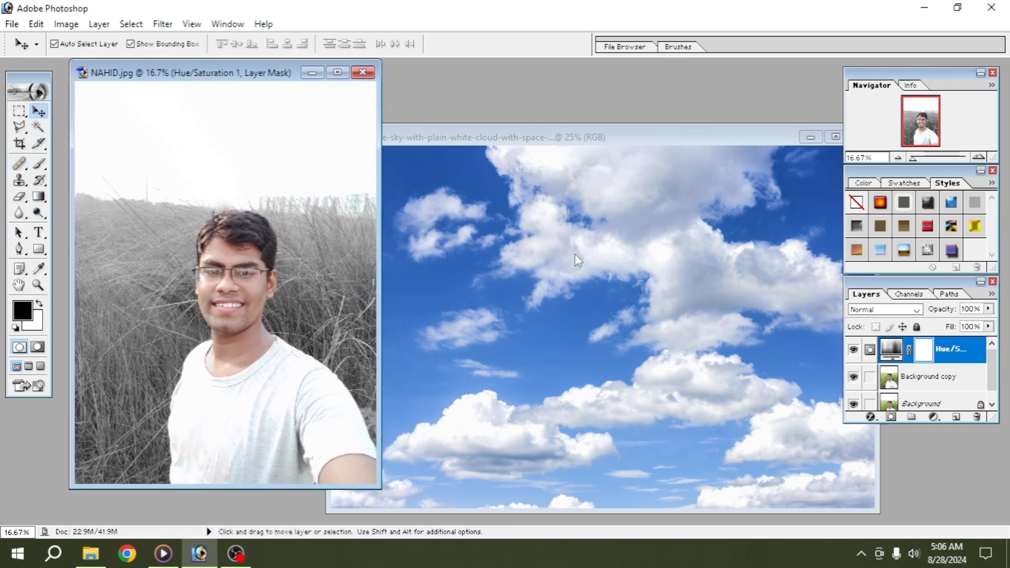
click(578, 270)
drag(603, 277, 151, 139)
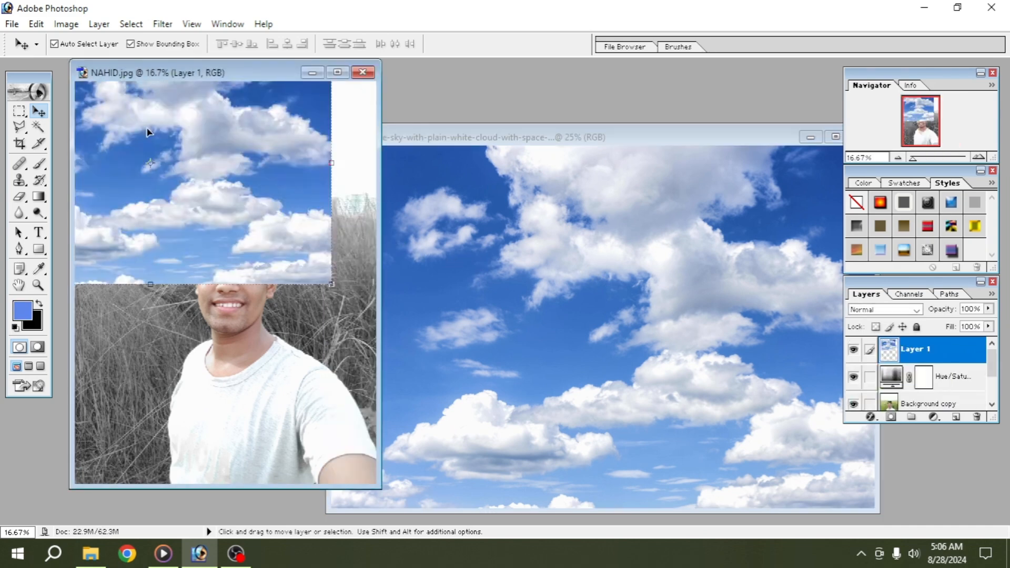
click(804, 138)
click(338, 72)
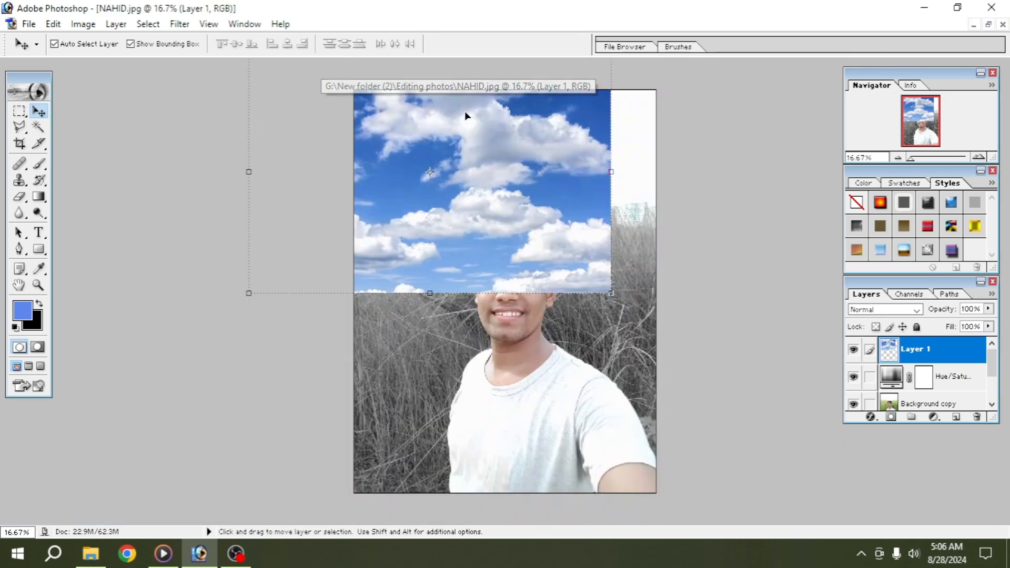
Fit the sky layer over the white area above the grass, scaling it to about 83.3% width and 53% height, and apply the transform
drag(489, 174, 592, 199)
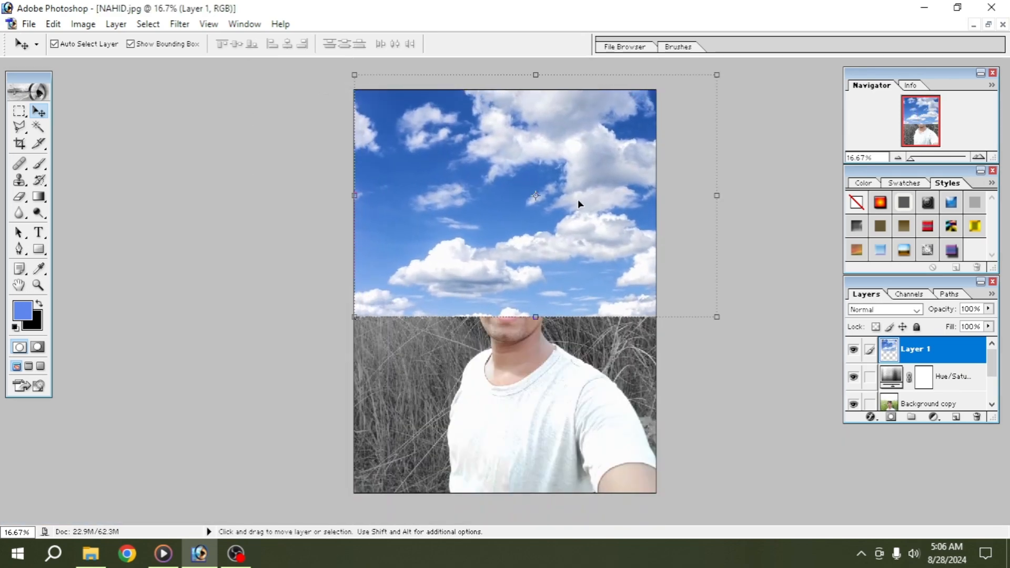
drag(536, 317, 521, 251)
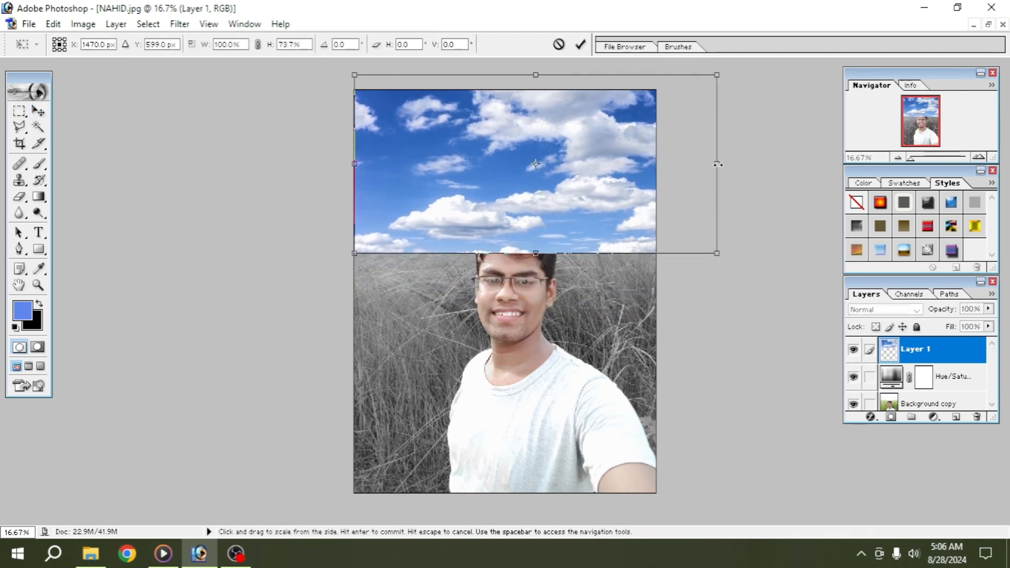
drag(718, 163, 656, 164)
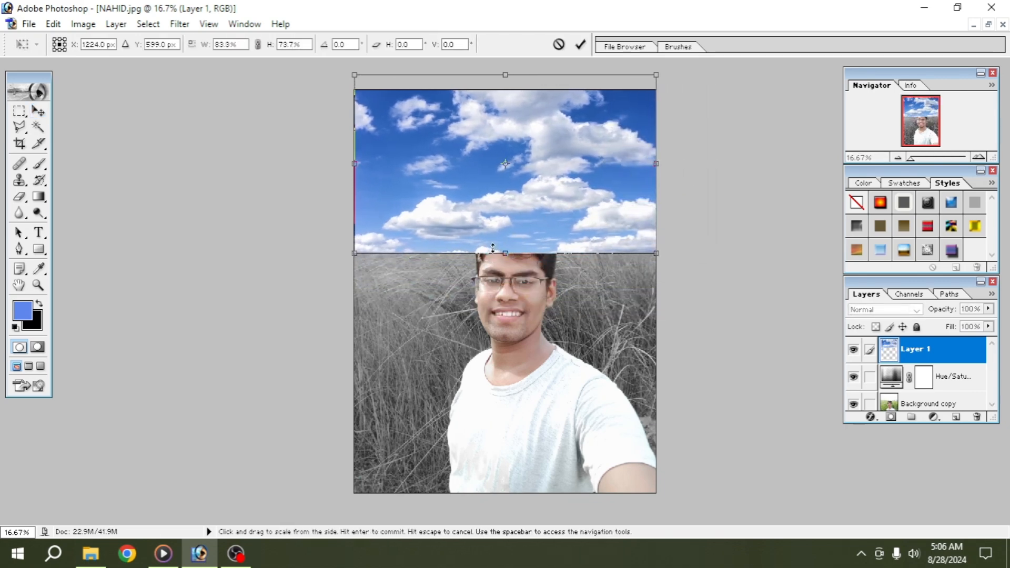
drag(504, 252, 503, 215)
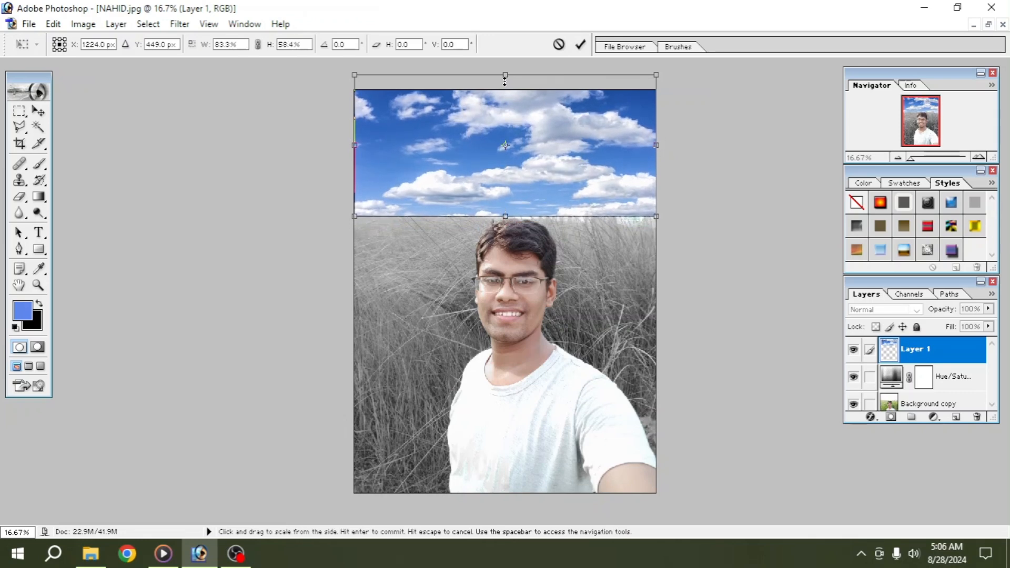
drag(505, 75, 505, 91)
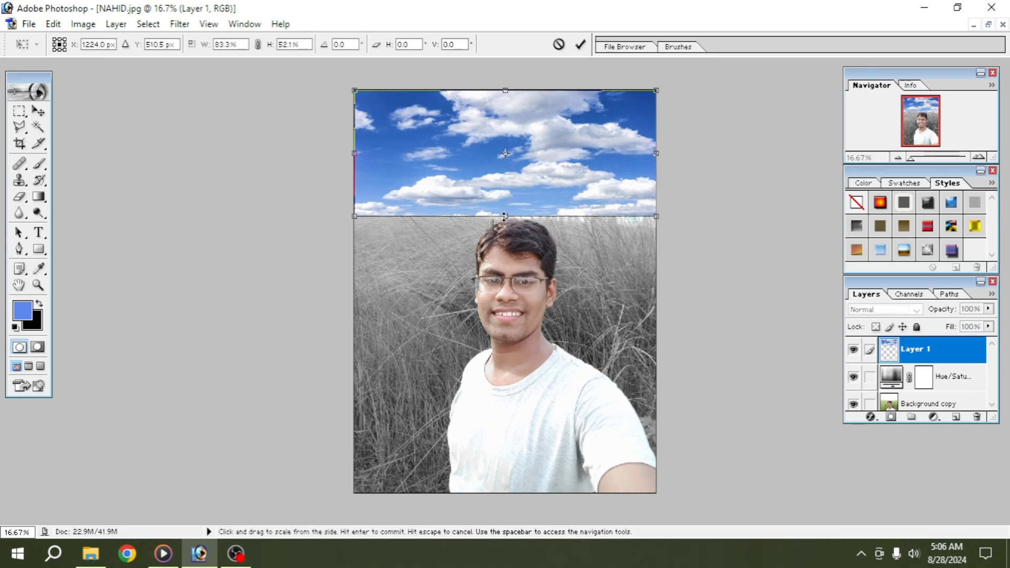
drag(504, 217, 504, 218)
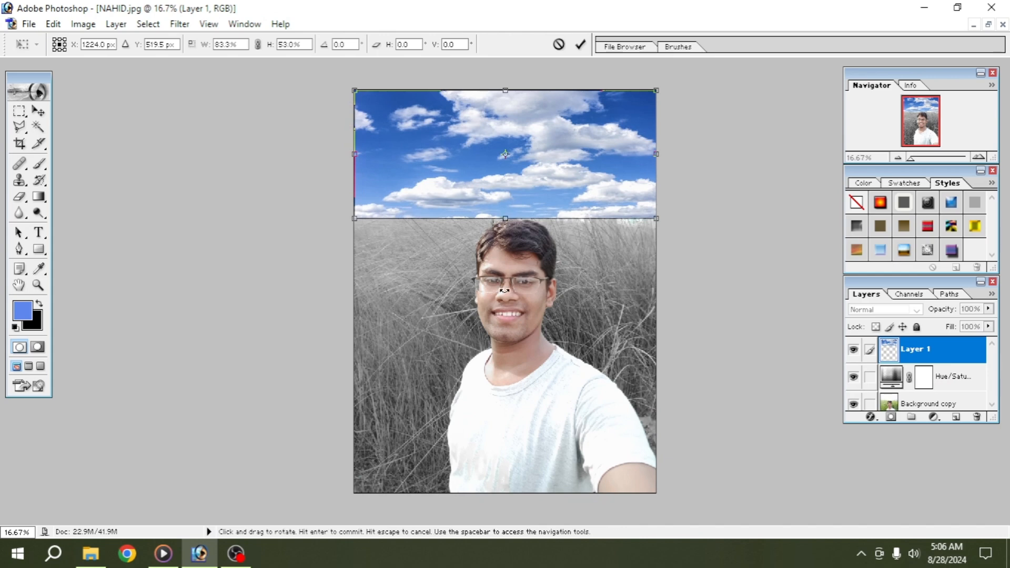
key(Return)
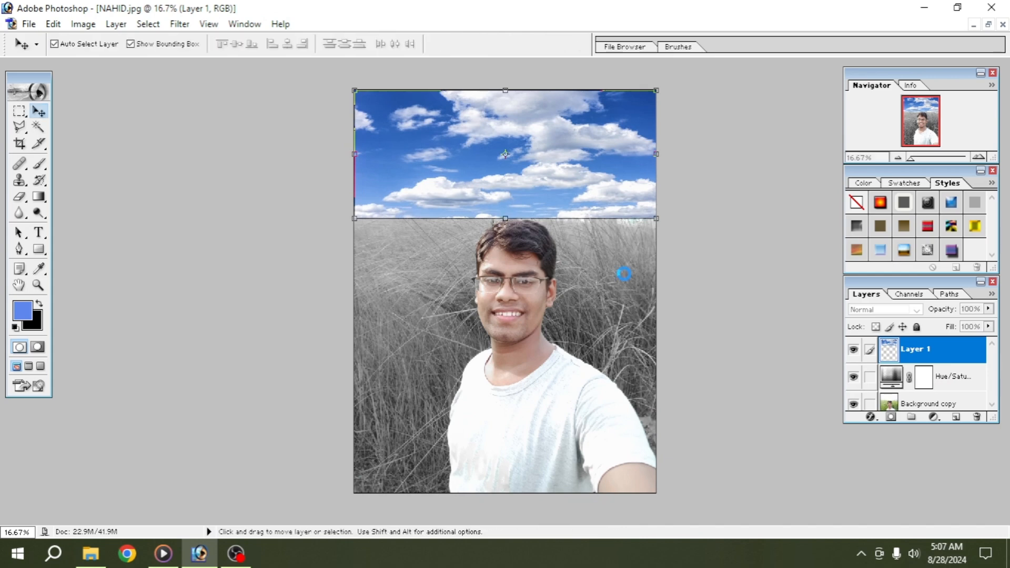
Add a Brightness/Contrast adjustment layer above the Hue/Saturation layer with brightness +10 and contrast +10
click(926, 378)
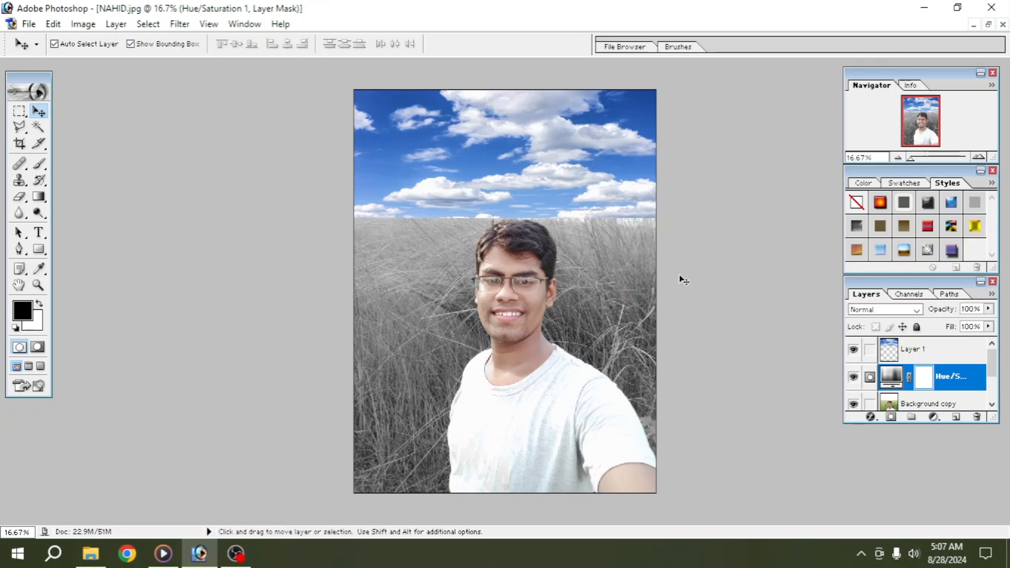
click(934, 418)
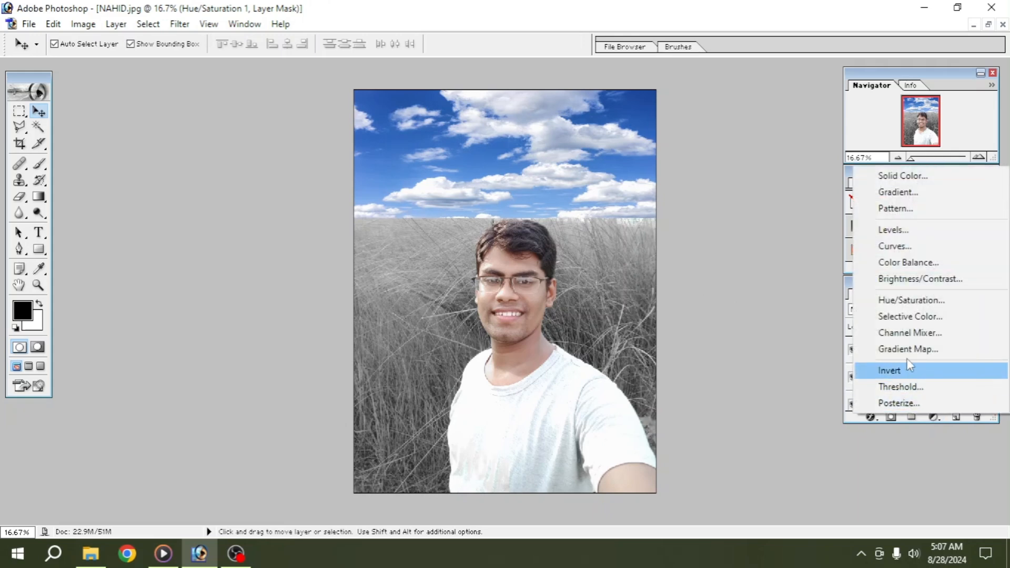
click(898, 283)
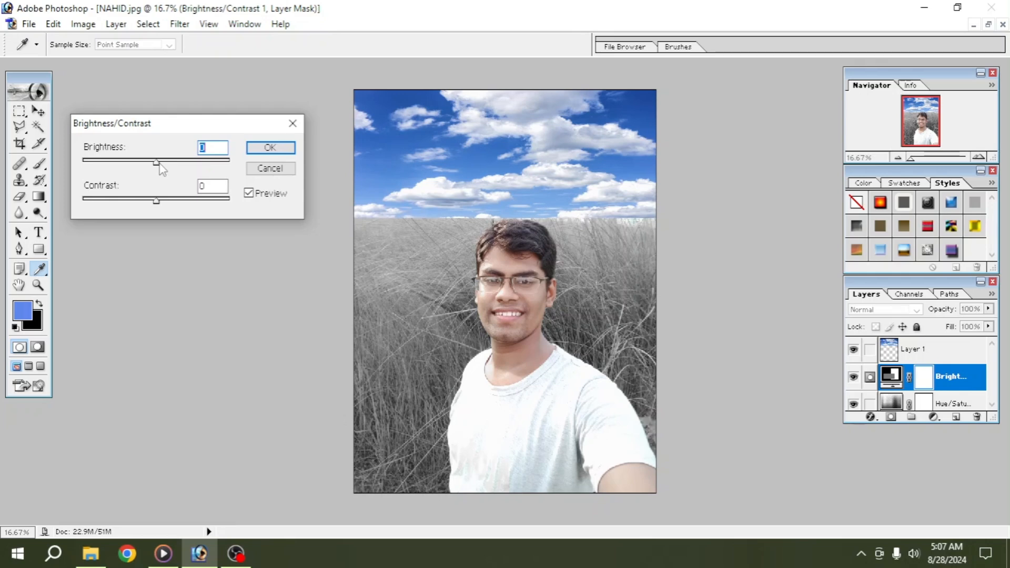
drag(157, 165, 163, 166)
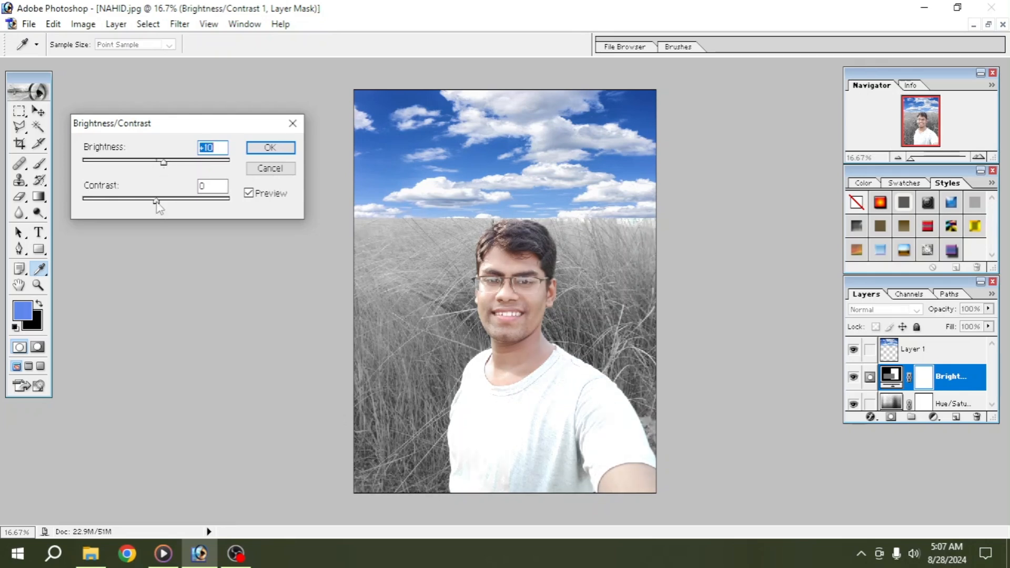
drag(157, 203, 164, 203)
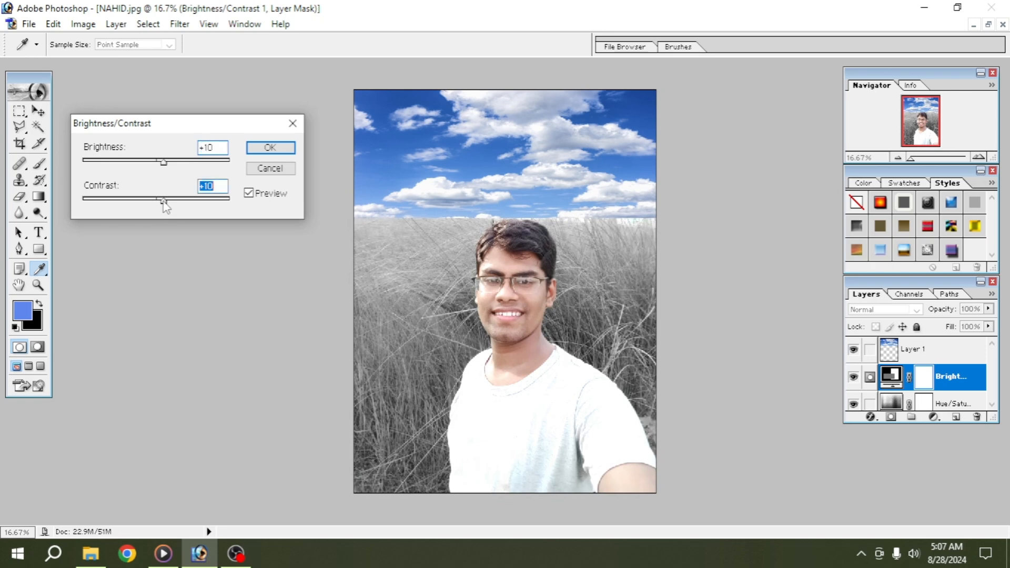
click(270, 148)
key(v)
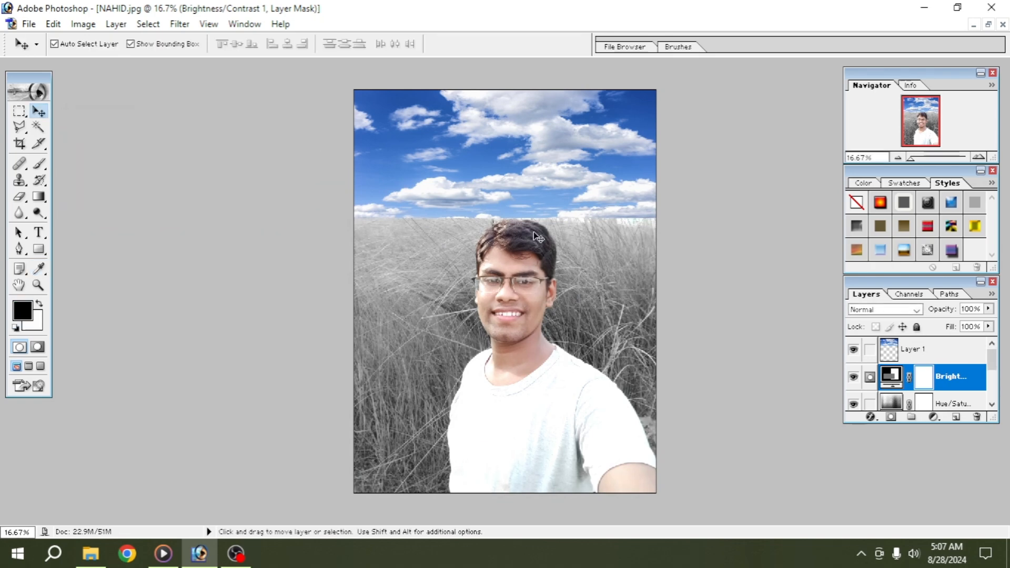